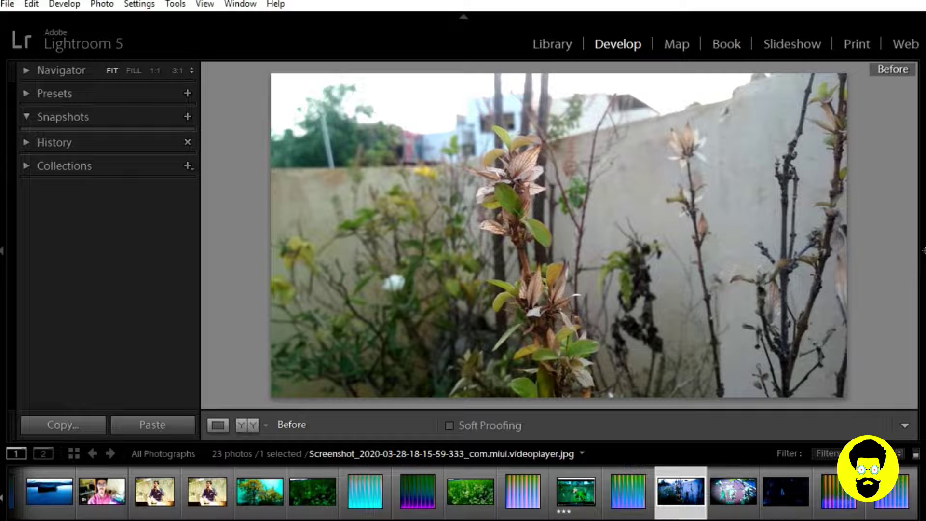
# Expand the right-hand Develop panel to show Histogram, Basic and Tone Curve.
pyautogui.click(924, 250)
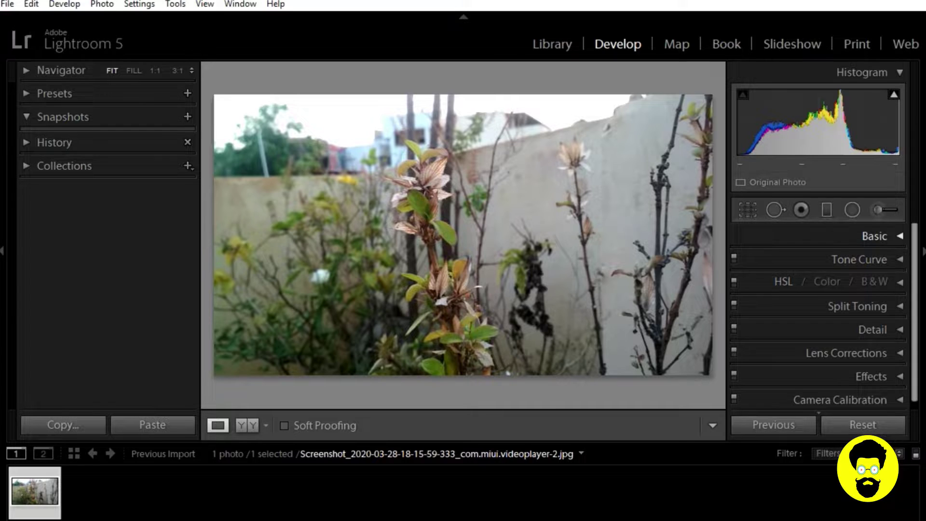
# In the Basic panel, set white balance Temp to −24 and Tint to +14.
pyautogui.click(874, 236)
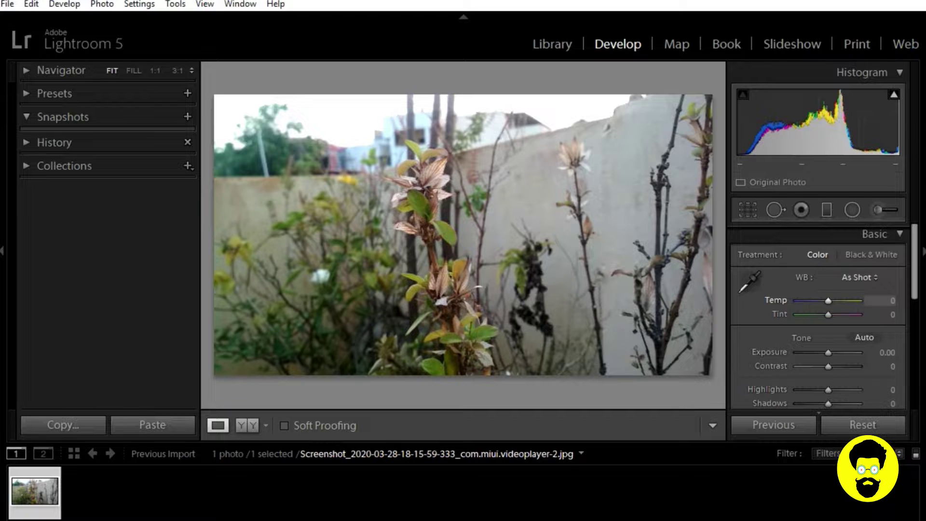
pyautogui.moveTo(829, 301); pyautogui.dragTo(819, 301)
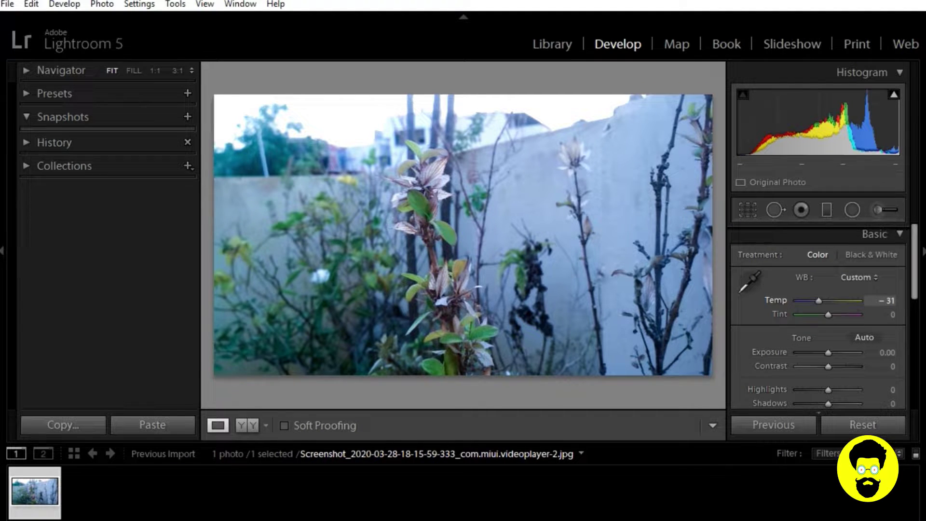
pyautogui.moveTo(819, 301); pyautogui.dragTo(821, 301)
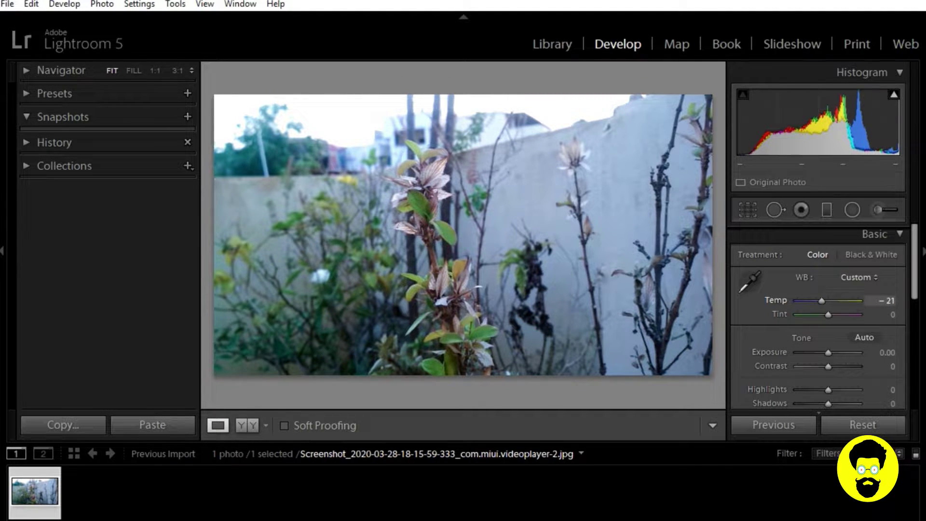
pyautogui.moveTo(886, 300); pyautogui.dragTo(883, 301)
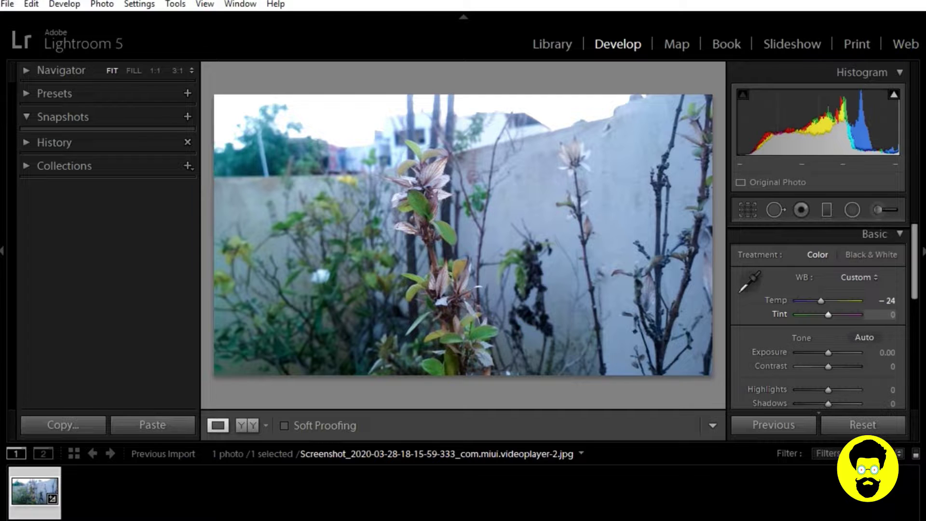
pyautogui.moveTo(891, 315); pyautogui.dragTo(908, 315)
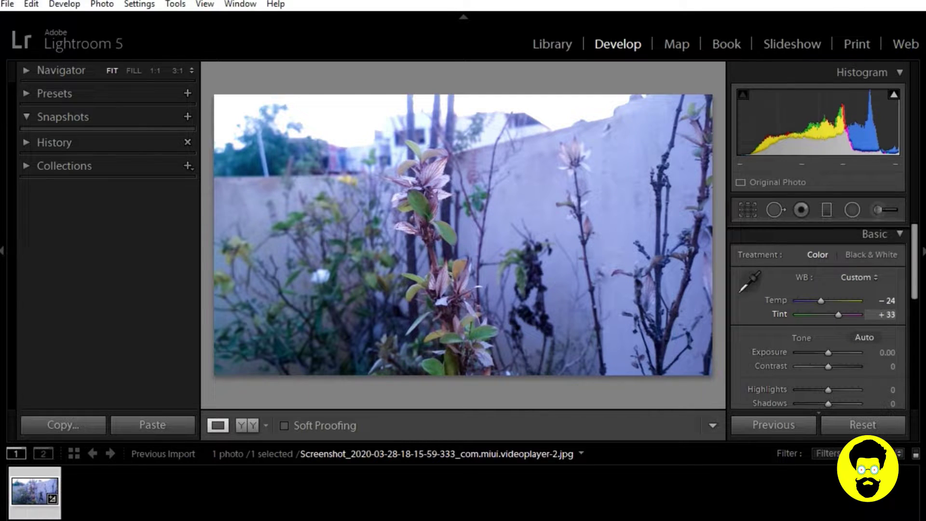
pyautogui.moveTo(888, 315); pyautogui.dragTo(876, 314)
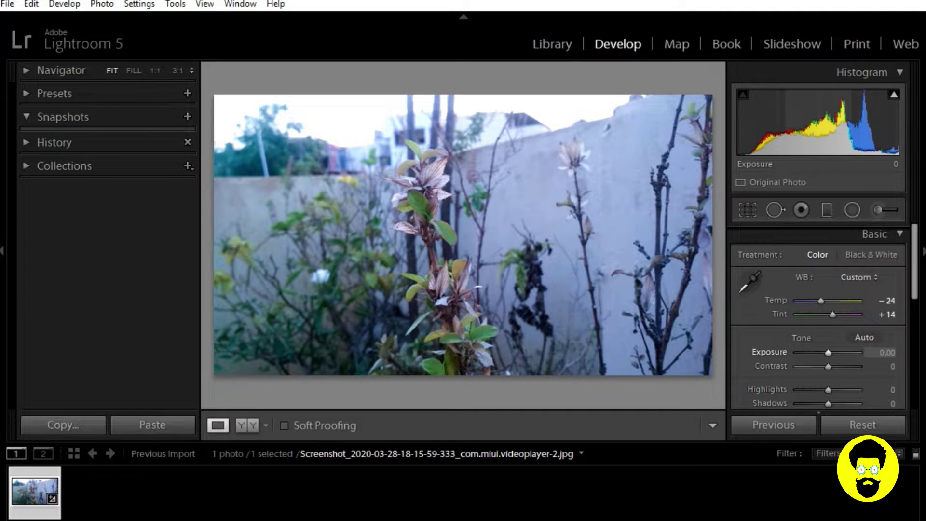
# Lower Exposure to −0.48 and raise Contrast to +48 in the Basic panel.
pyautogui.moveTo(886, 352); pyautogui.dragTo(878, 352)
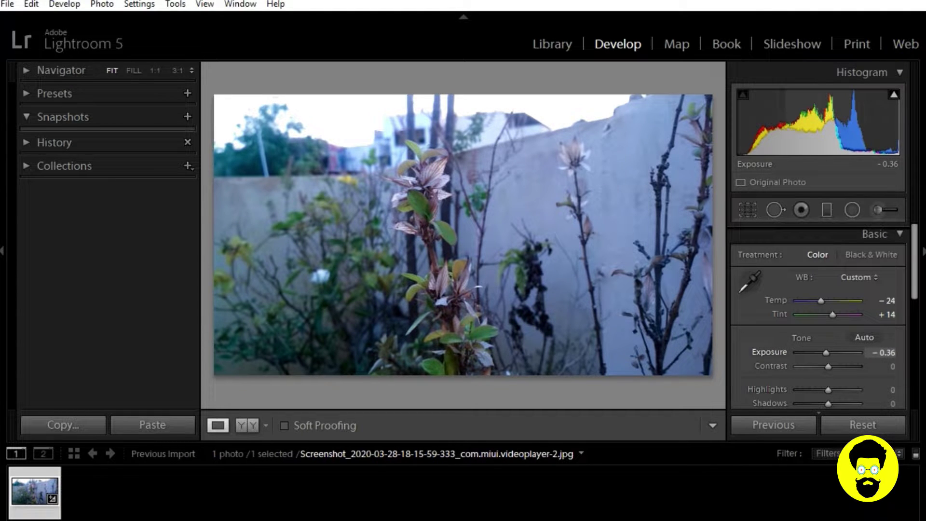
pyautogui.moveTo(879, 352); pyautogui.dragTo(875, 353)
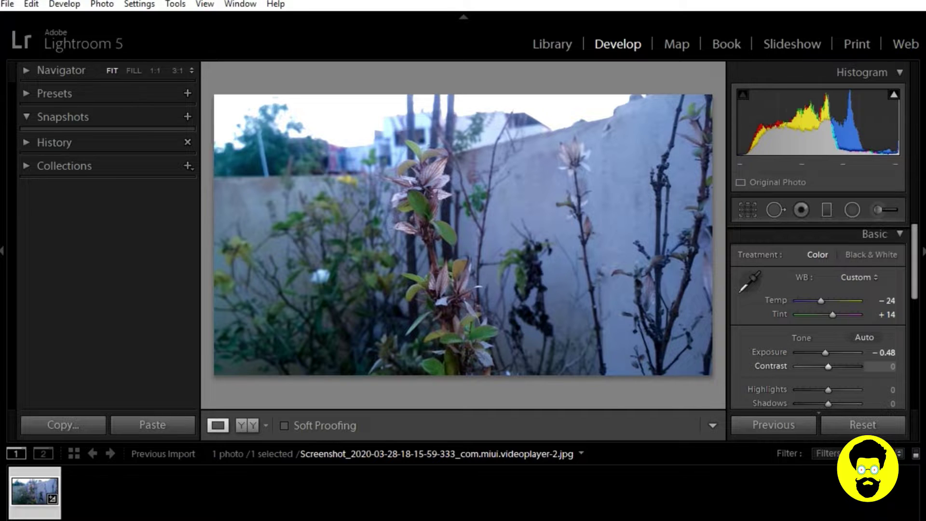
pyautogui.moveTo(890, 367); pyautogui.dragTo(900, 366)
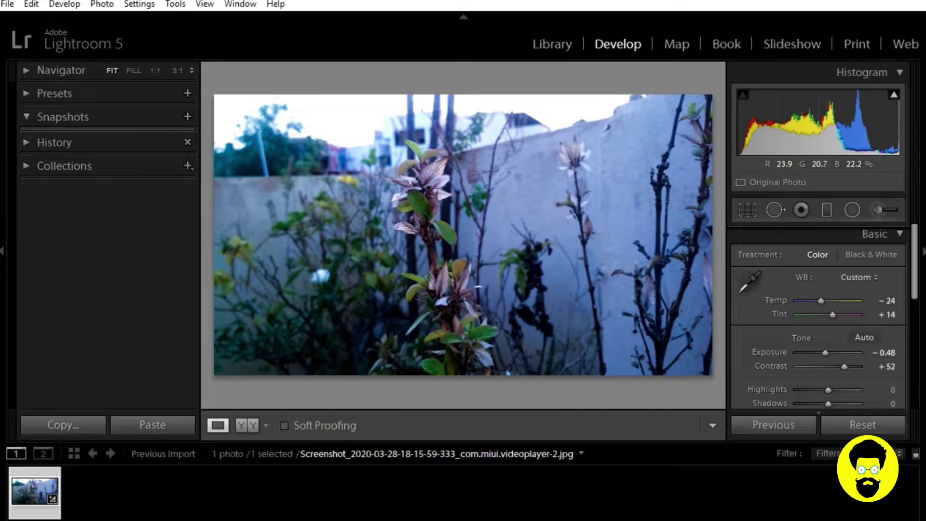
pyautogui.moveTo(887, 366); pyautogui.dragTo(884, 366)
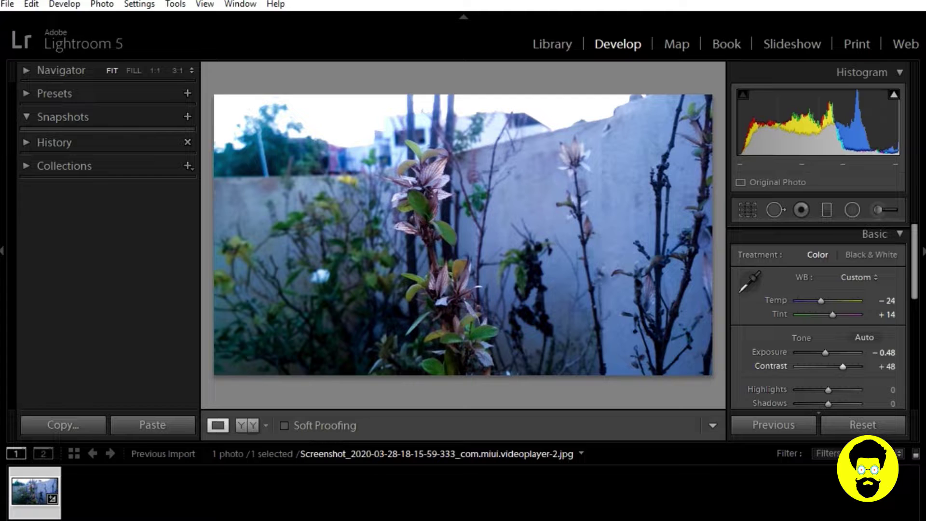
# Set Highlights to +26 and Shadows to −55, checking the Before view.
pyautogui.scroll(-3, 820, 337)
pyautogui.scroll(-1, 878, 325)
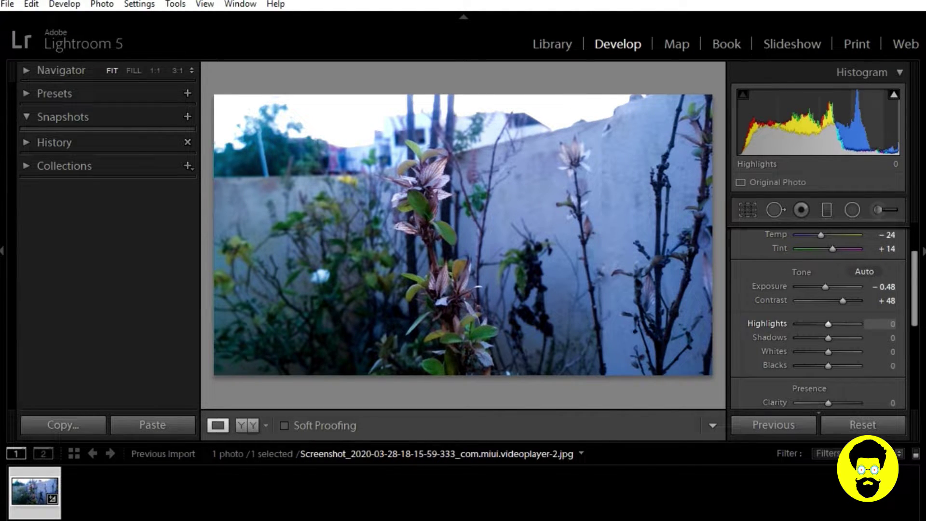
pyautogui.moveTo(888, 324)
pyautogui.mouseDown()
pyautogui.moveTo(900, 325)
pyautogui.moveTo(879, 324)
pyautogui.mouseUp()
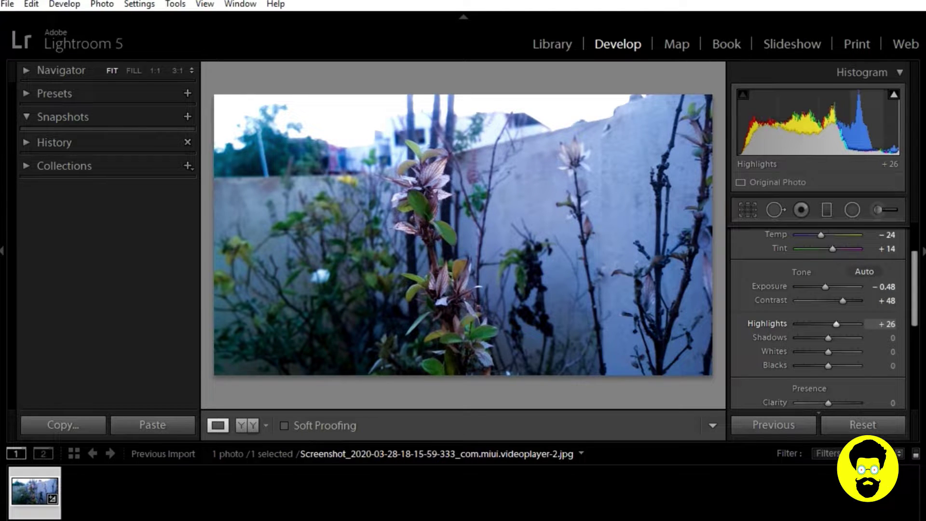
pyautogui.press('\\')
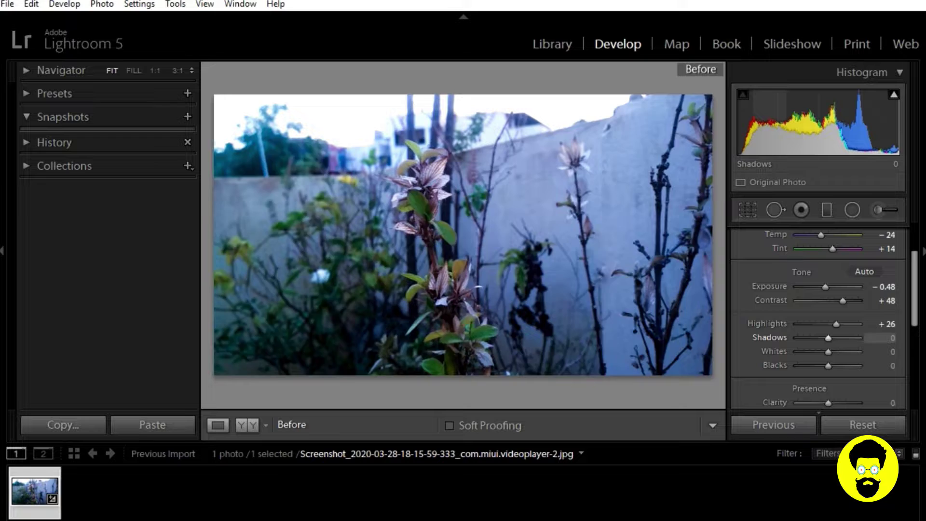
pyautogui.press('\\')
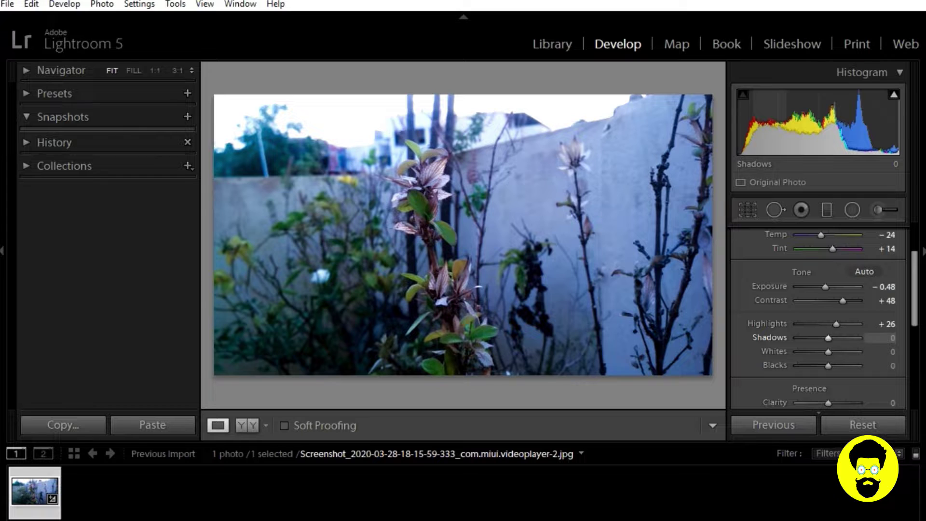
pyautogui.moveTo(828, 338); pyautogui.dragTo(812, 338)
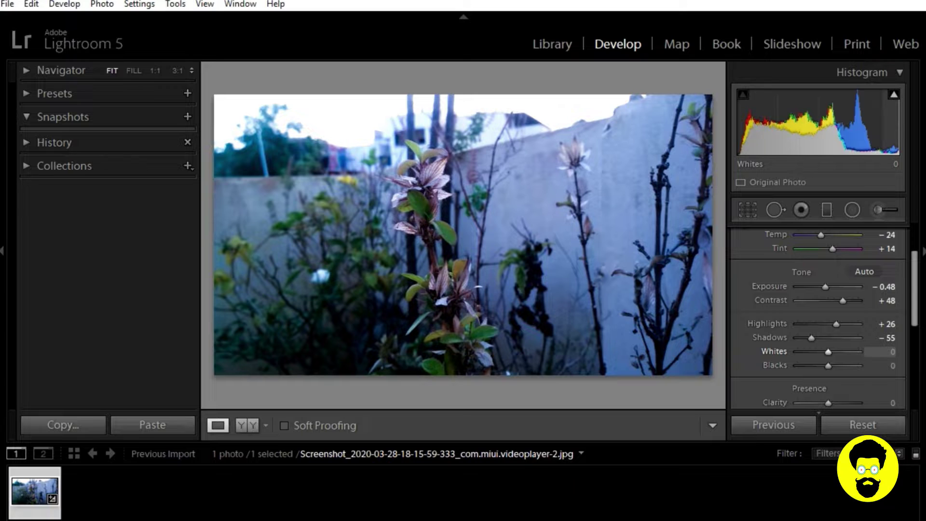
# Push Whites to +100 and pull Blacks down to −69.
pyautogui.moveTo(829, 352); pyautogui.dragTo(851, 352)
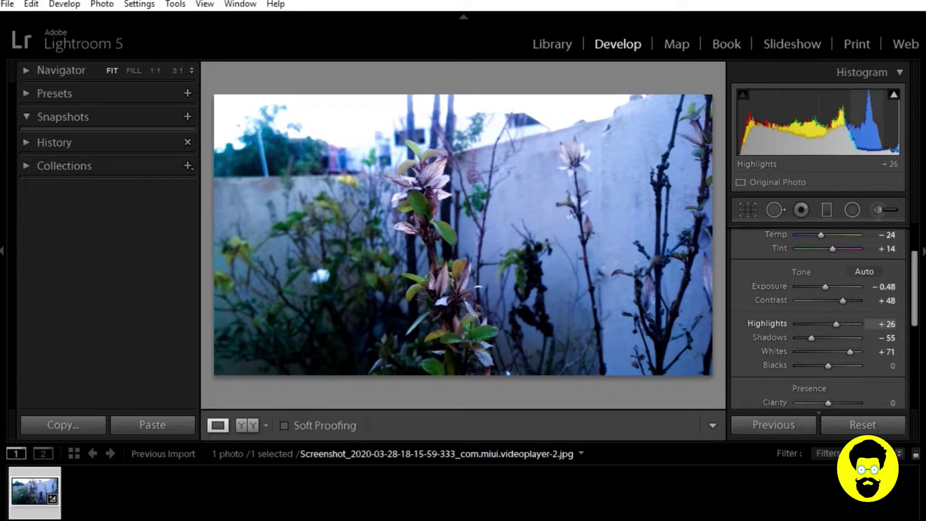
pyautogui.moveTo(850, 351); pyautogui.dragTo(856, 351)
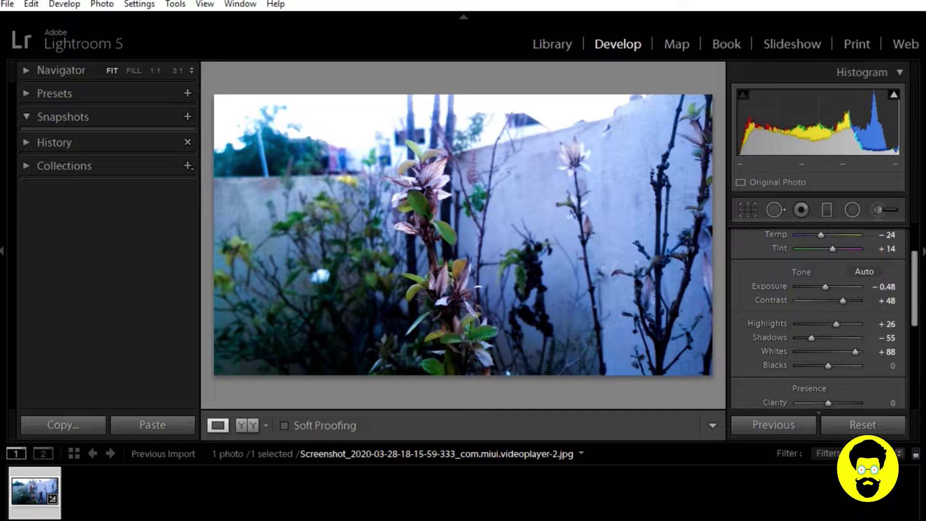
pyautogui.moveTo(856, 352); pyautogui.dragTo(862, 351)
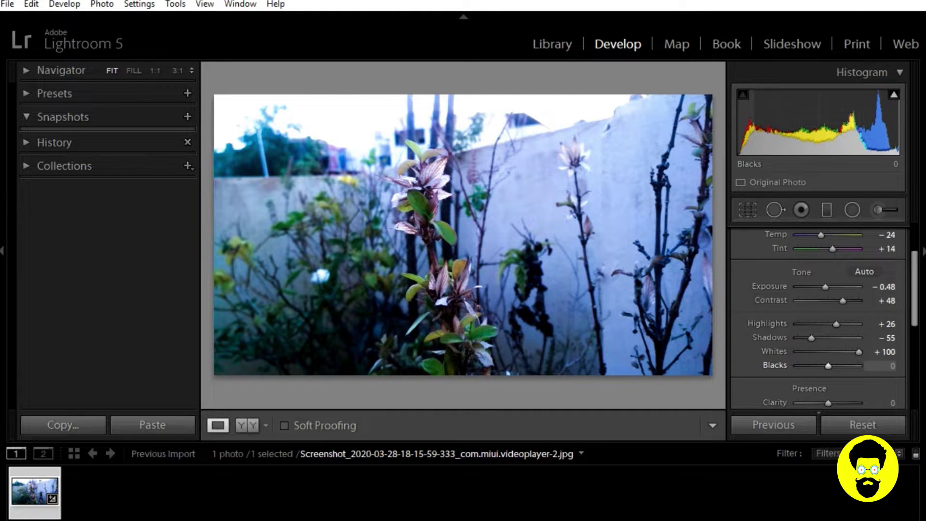
pyautogui.moveTo(829, 366); pyautogui.dragTo(806, 366)
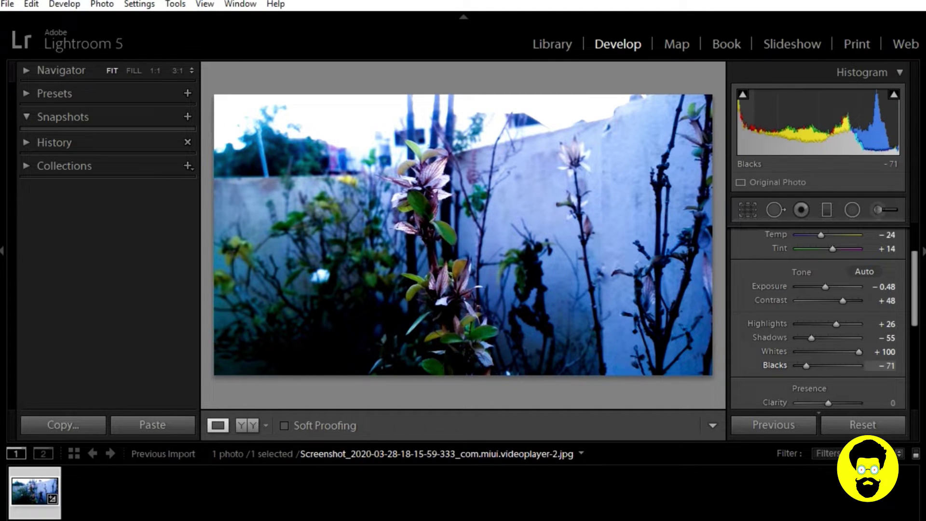
pyautogui.moveTo(807, 366); pyautogui.dragTo(807, 366)
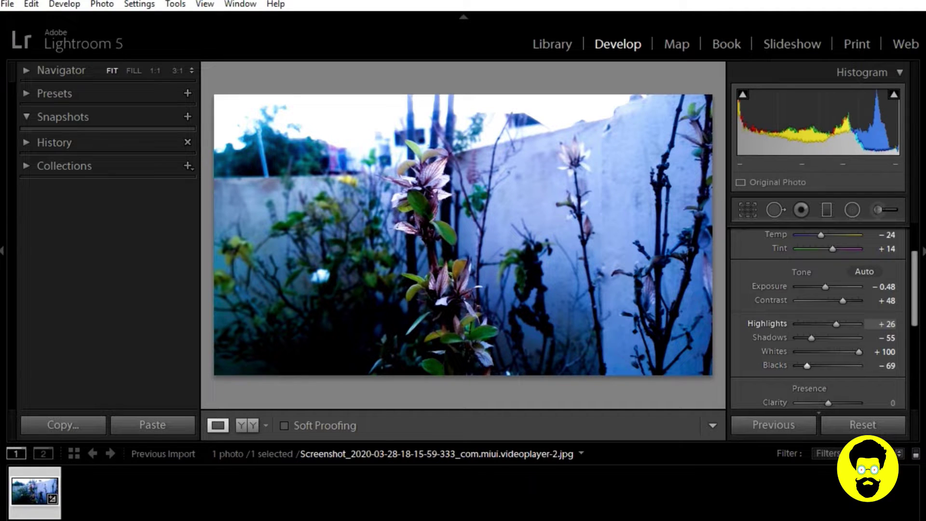
# Switch from Basic to Tone Curve and set curve Highlights to +18, comparing Before/After.
pyautogui.scroll(-3, 816, 338)
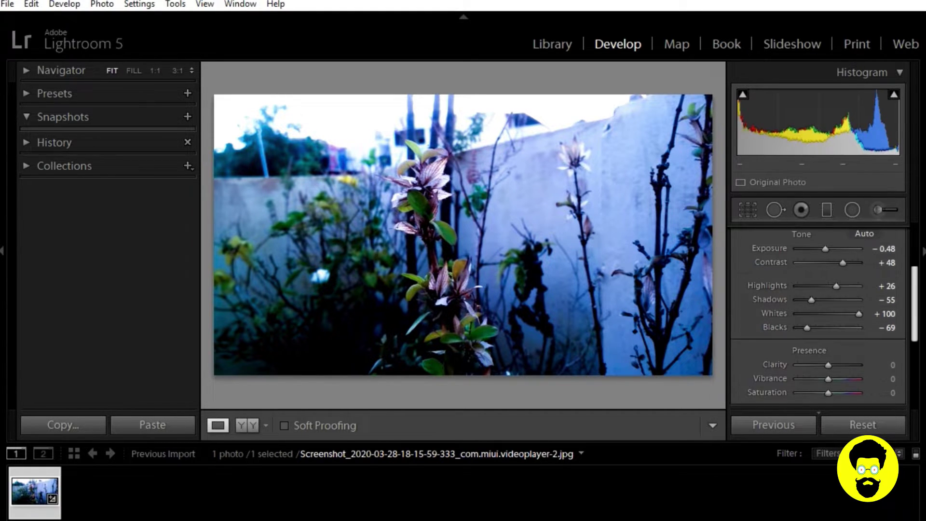
pyautogui.scroll(7, 820, 318)
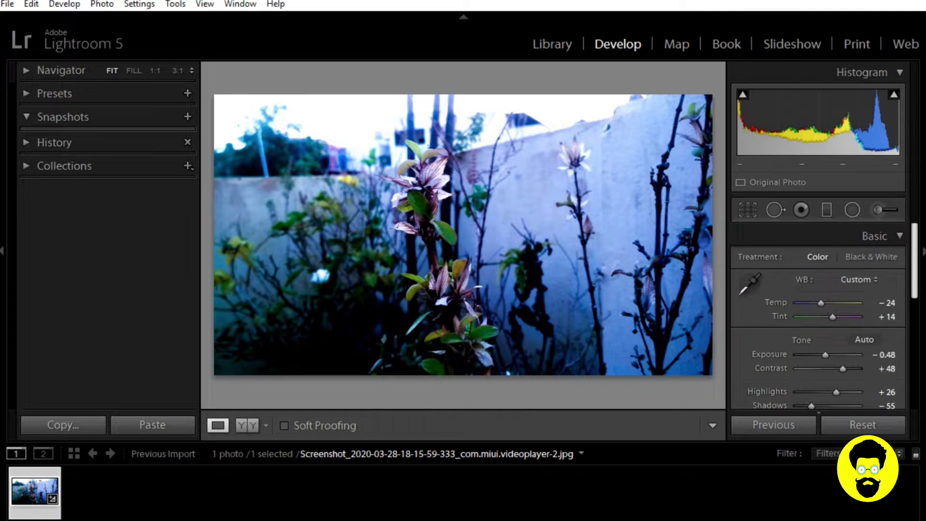
pyautogui.hotkey('ctrl', '1')
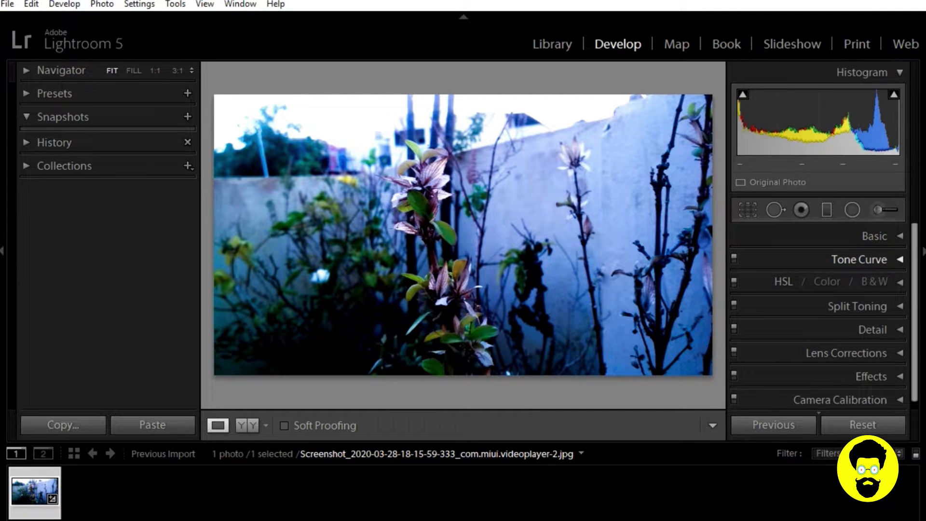
pyautogui.hotkey('ctrl', '2')
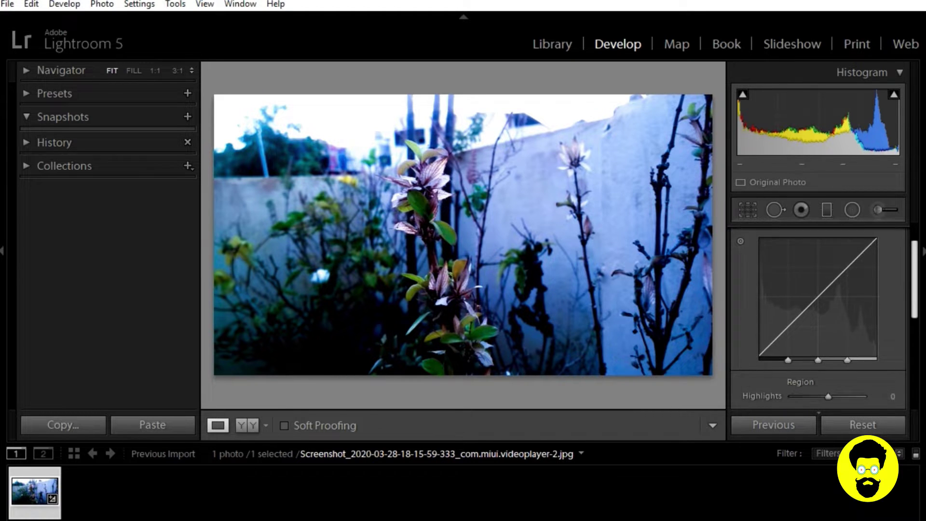
pyautogui.scroll(-3, 821, 314)
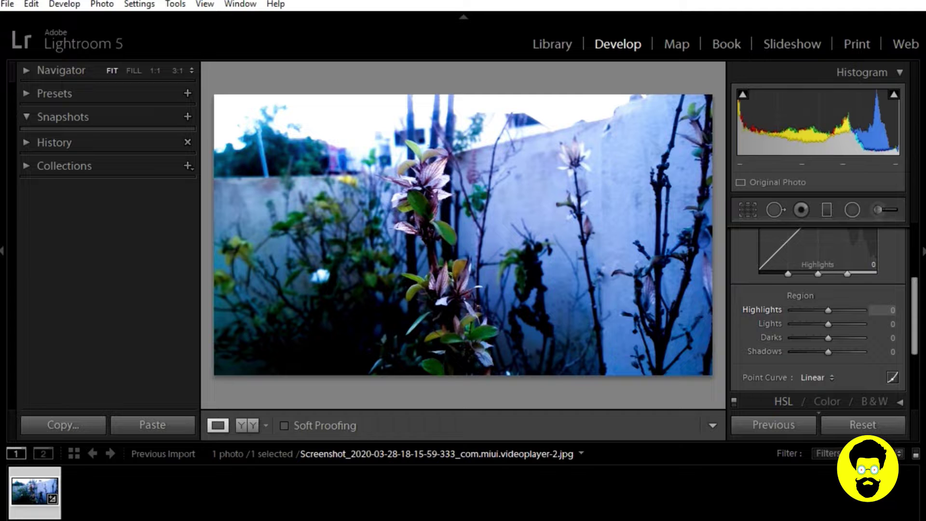
pyautogui.moveTo(828, 310)
pyautogui.mouseDown()
pyautogui.moveTo(851, 310)
pyautogui.moveTo(836, 310)
pyautogui.mouseUp()
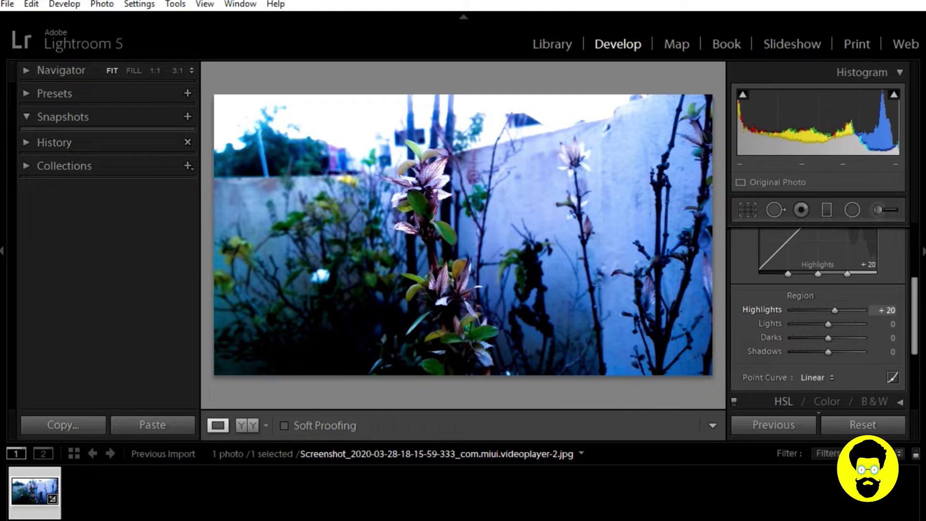
pyautogui.moveTo(836, 311); pyautogui.dragTo(834, 310)
pyautogui.press('\\')
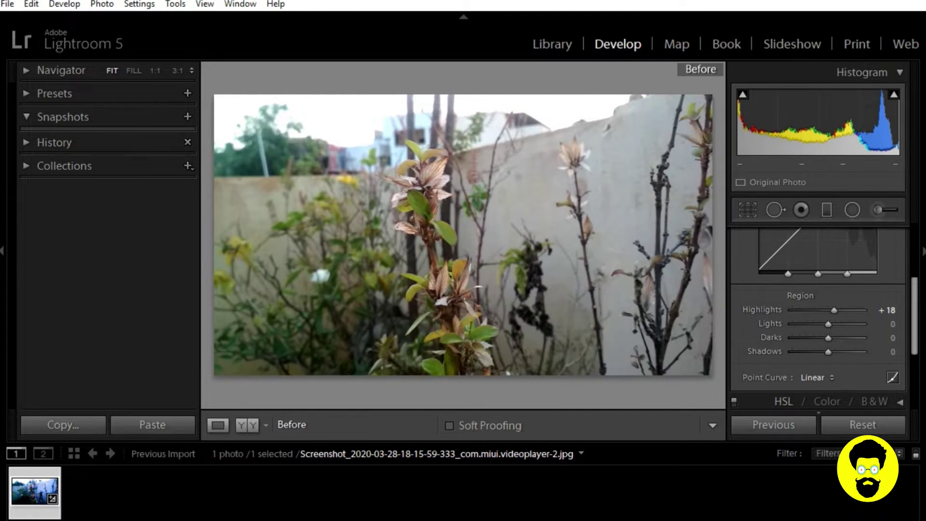
pyautogui.press('\\')
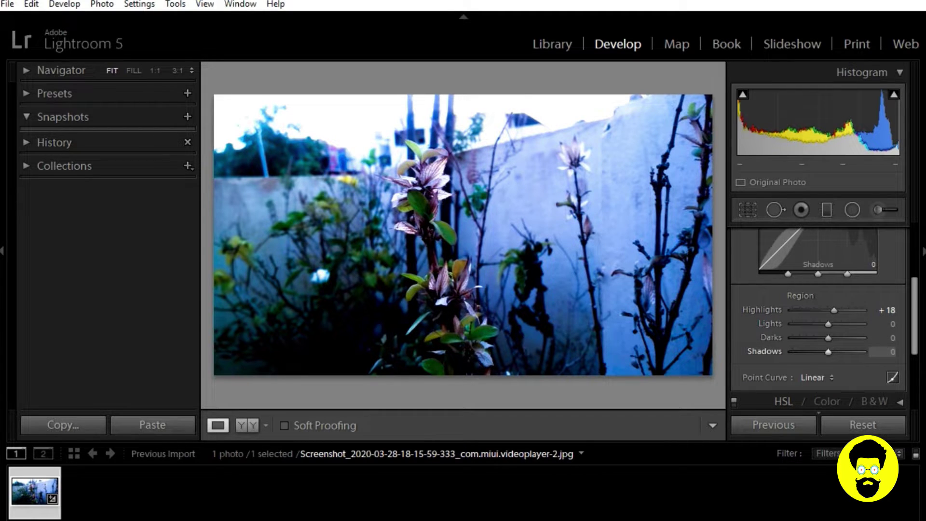
# Pull the tone curve Shadows down to −30.
pyautogui.moveTo(828, 351); pyautogui.dragTo(813, 352)
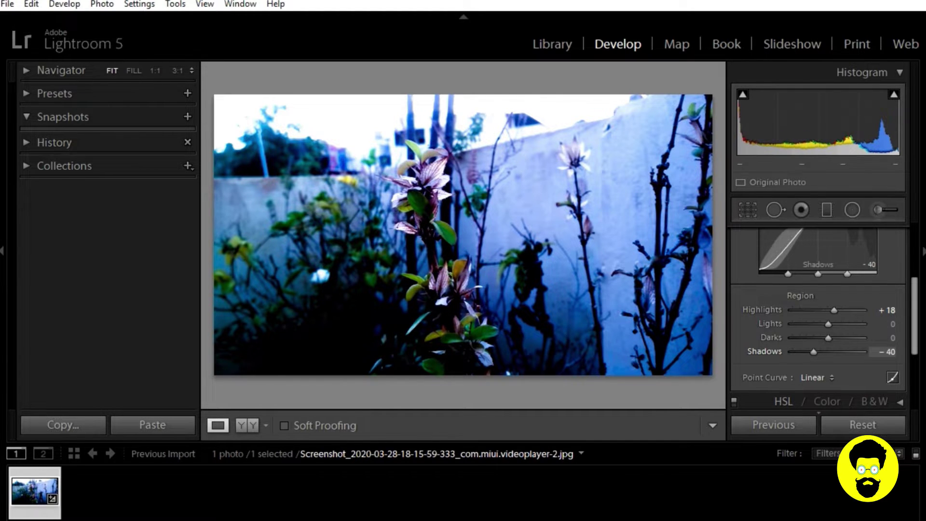
pyautogui.moveTo(814, 352); pyautogui.dragTo(818, 352)
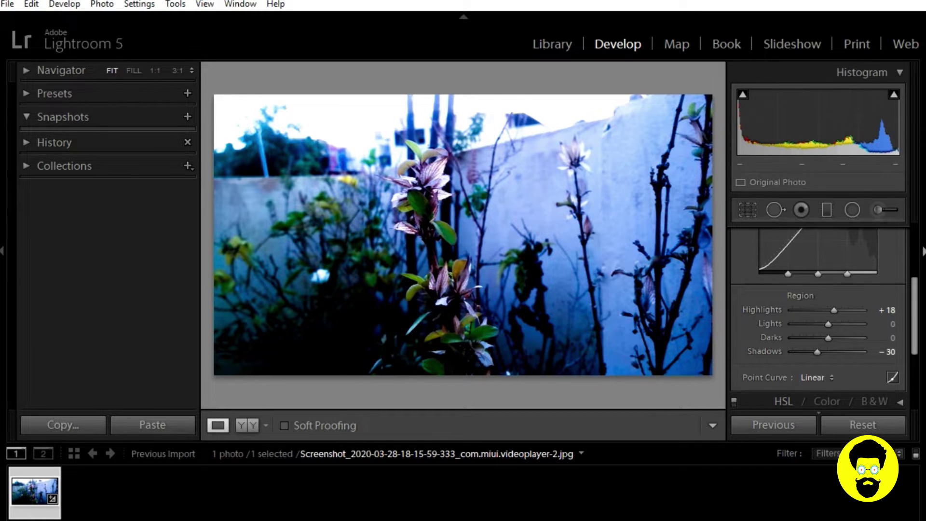
pyautogui.scroll(5, 819, 318)
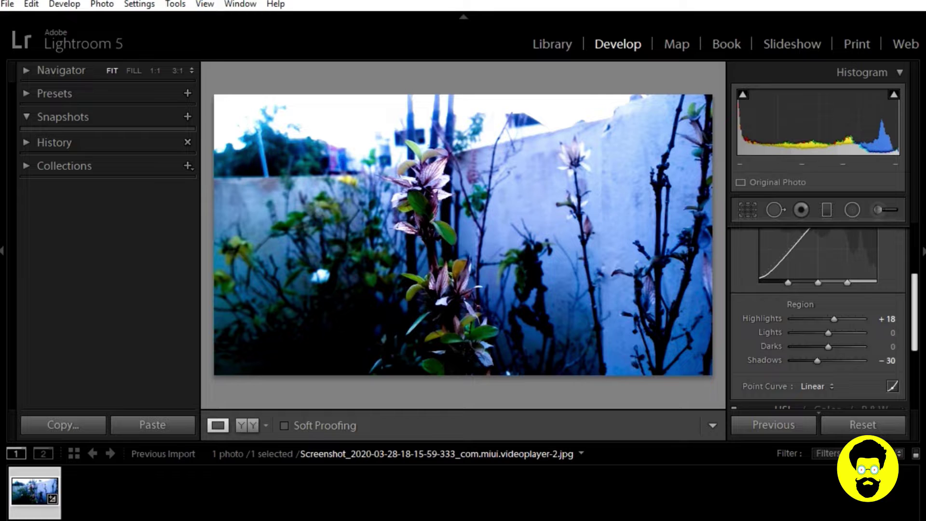
pyautogui.scroll(2, 819, 319)
# Collapse Tone Curve and show the HSL panel's Luminance sliders.
pyautogui.click(858, 259)
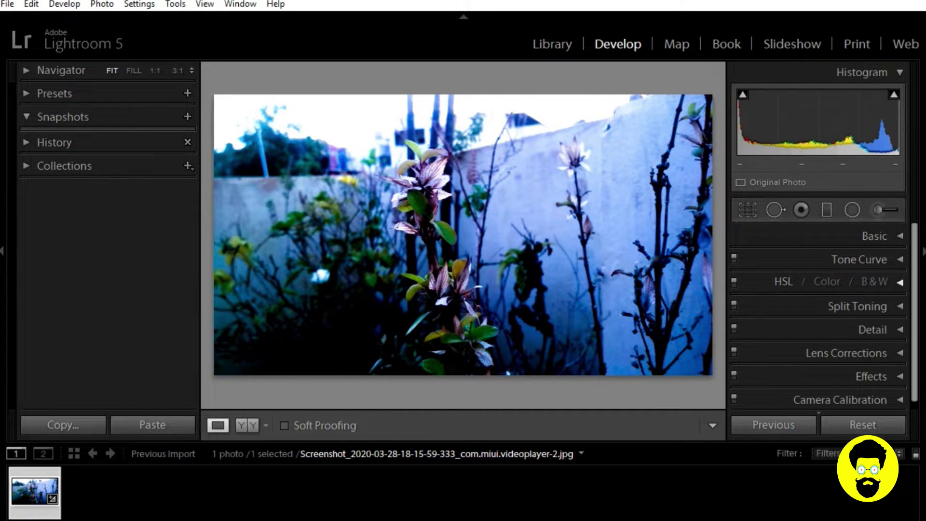
pyautogui.click(784, 281)
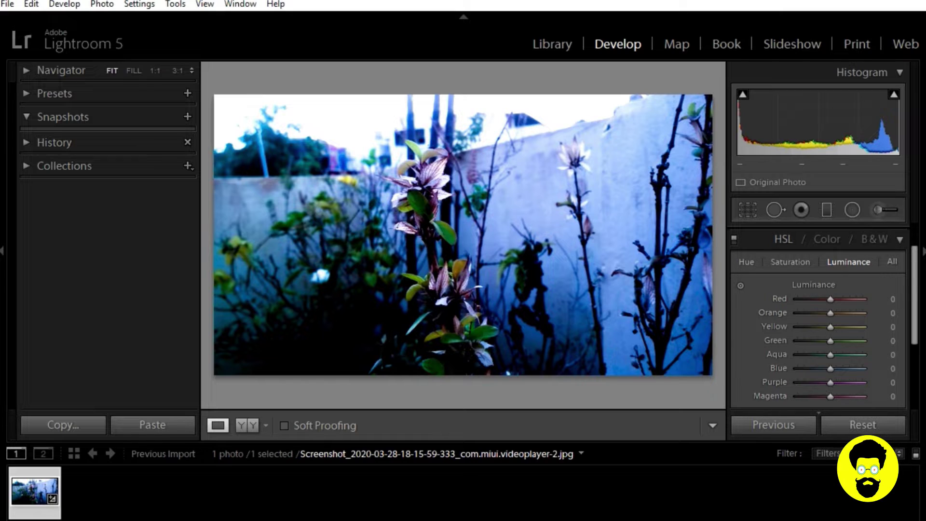
pyautogui.click(893, 261)
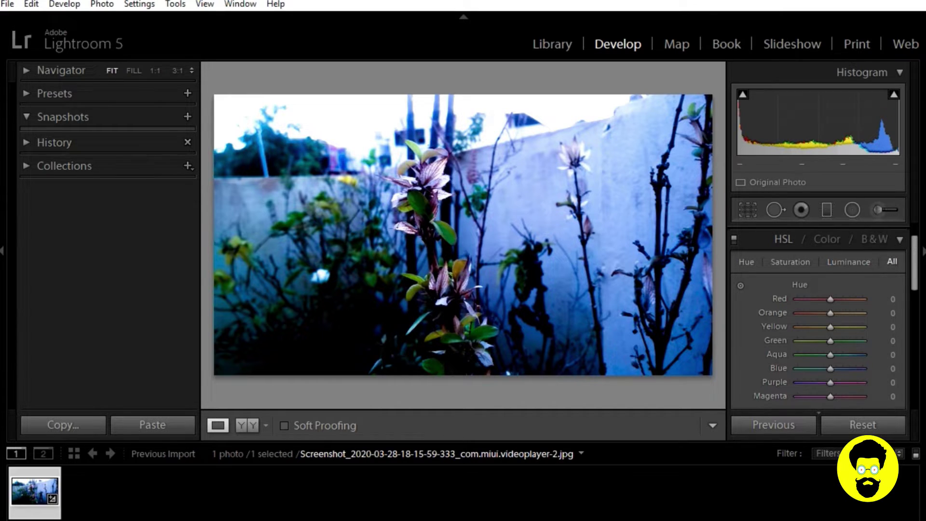
pyautogui.click(848, 261)
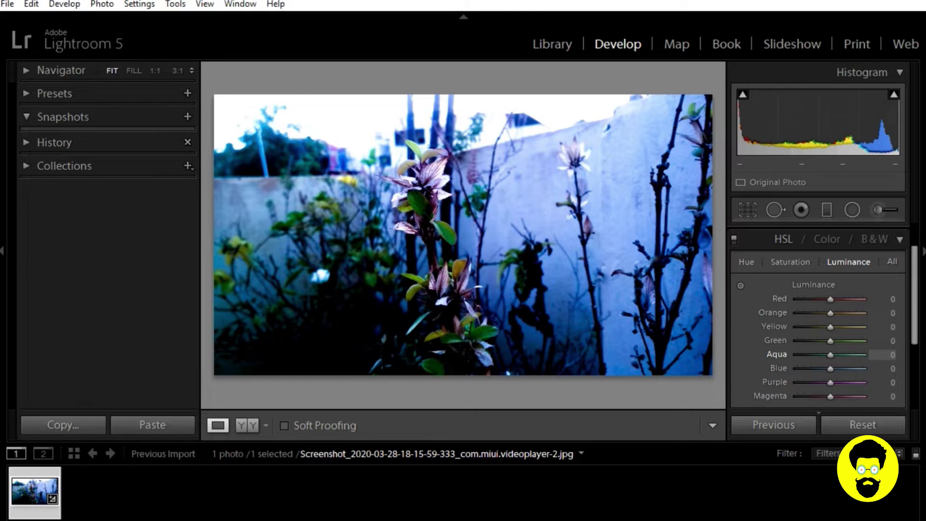
# Darken Aqua luminance to −18 and Blue to −16, comparing with Before.
pyautogui.moveTo(830, 354)
pyautogui.mouseDown()
pyautogui.moveTo(853, 354)
pyautogui.moveTo(824, 355)
pyautogui.mouseUp()
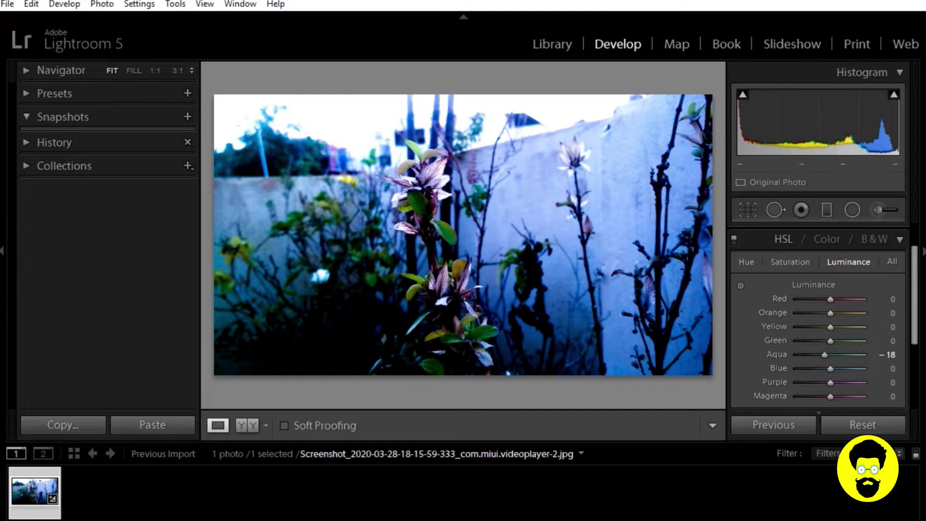
pyautogui.moveTo(831, 382)
pyautogui.mouseDown()
pyautogui.moveTo(817, 382)
pyautogui.moveTo(838, 383)
pyautogui.moveTo(823, 368)
pyautogui.mouseUp()
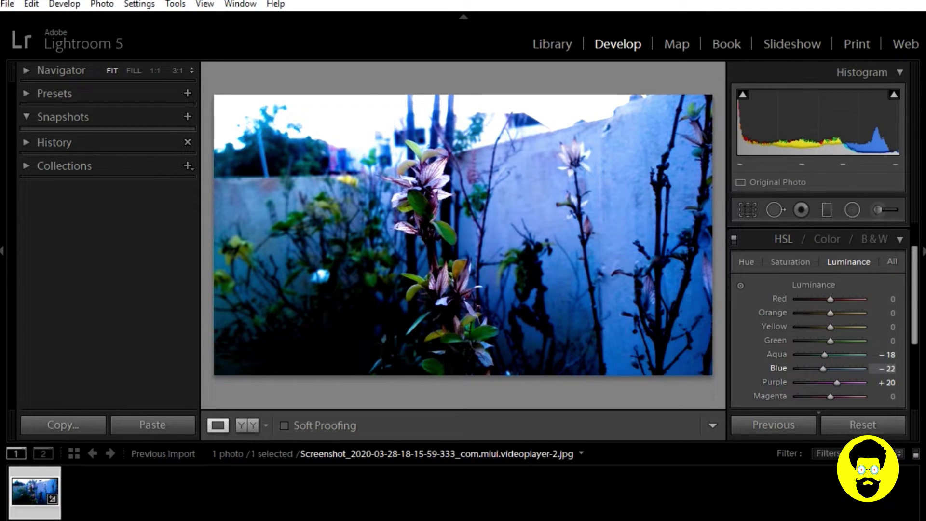
pyautogui.moveTo(823, 368); pyautogui.dragTo(825, 368)
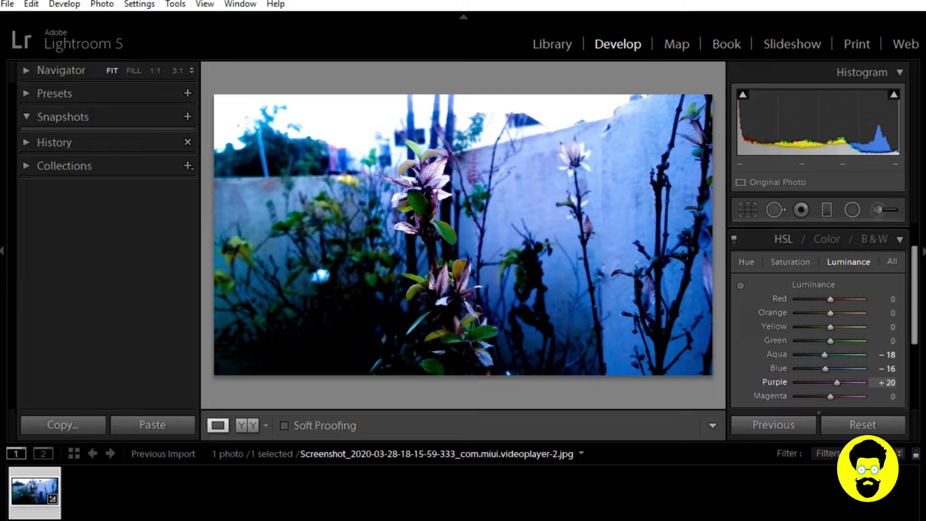
pyautogui.press('\\')
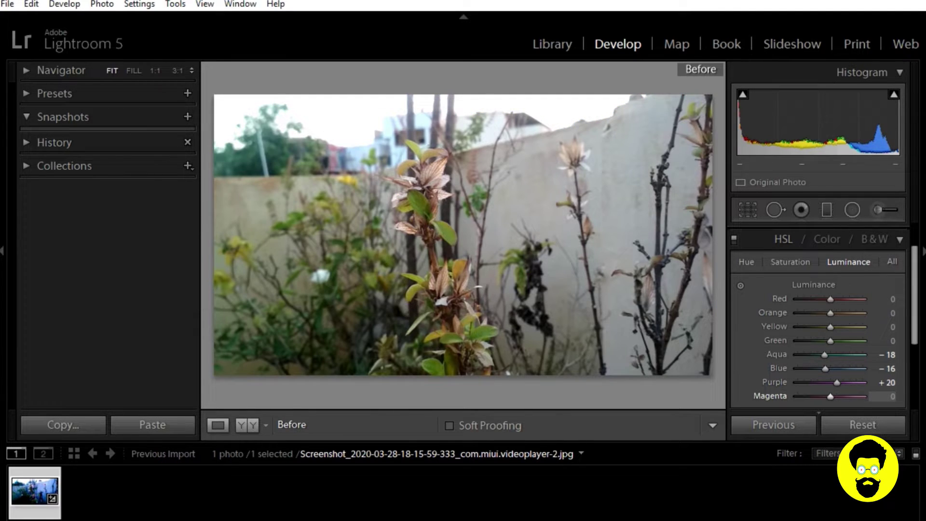
pyautogui.press('\\')
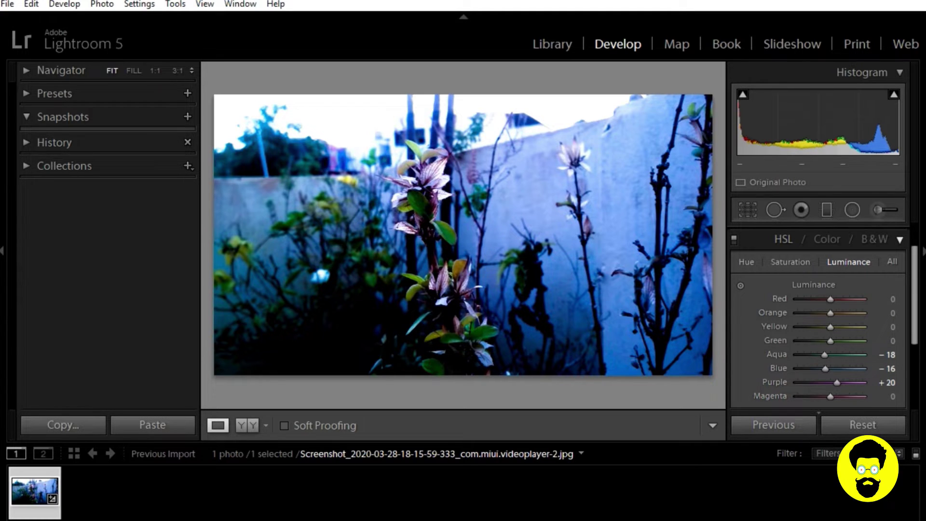
# Apply a −29 Post-Crop Vignetting Amount in Effects and view the Before image.
pyautogui.click(900, 239)
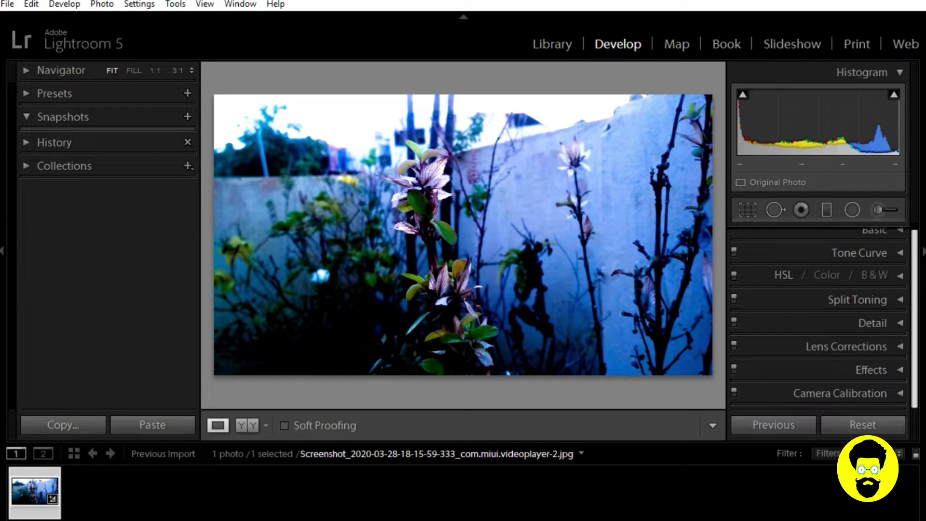
pyautogui.click(871, 370)
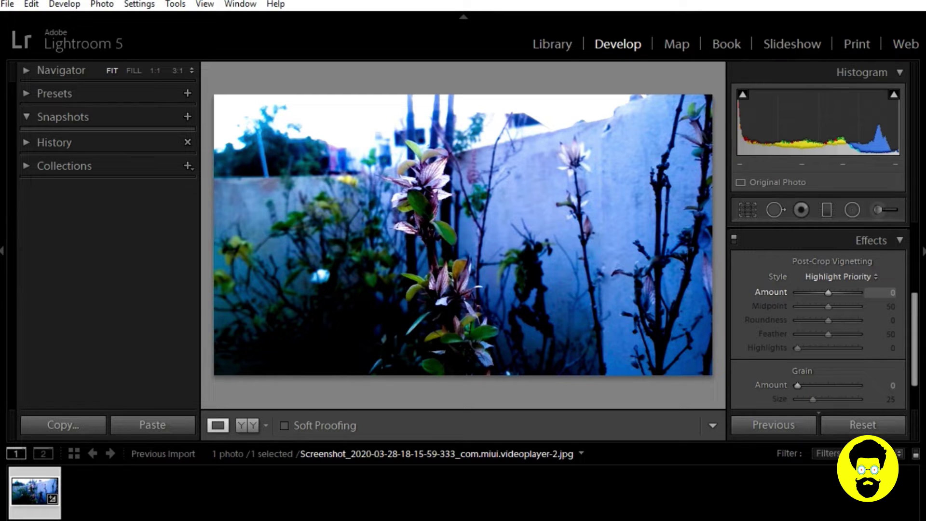
pyautogui.moveTo(829, 292); pyautogui.dragTo(822, 293)
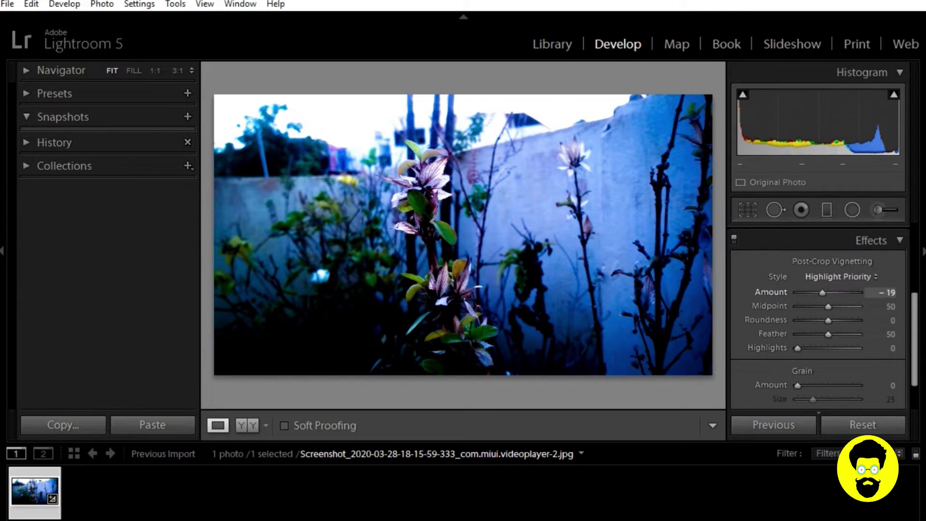
pyautogui.moveTo(822, 292); pyautogui.dragTo(819, 292)
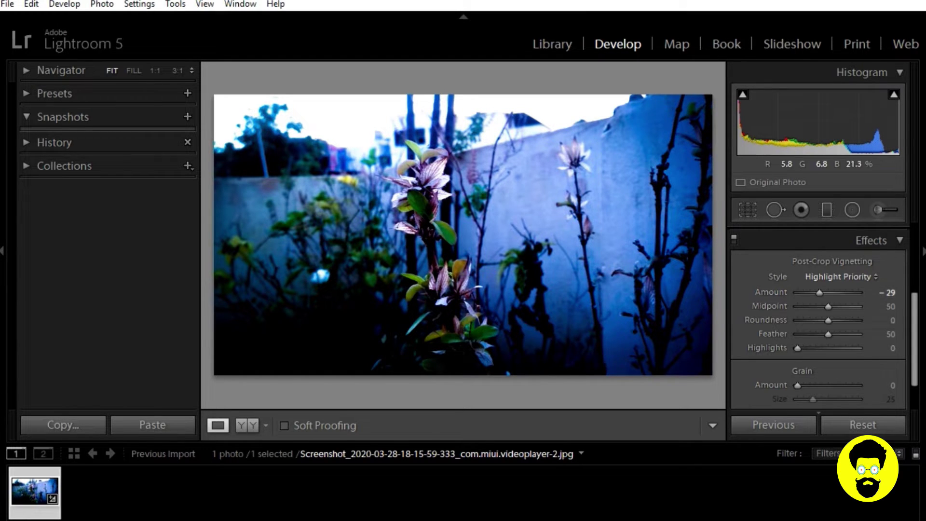
pyautogui.press('\\')
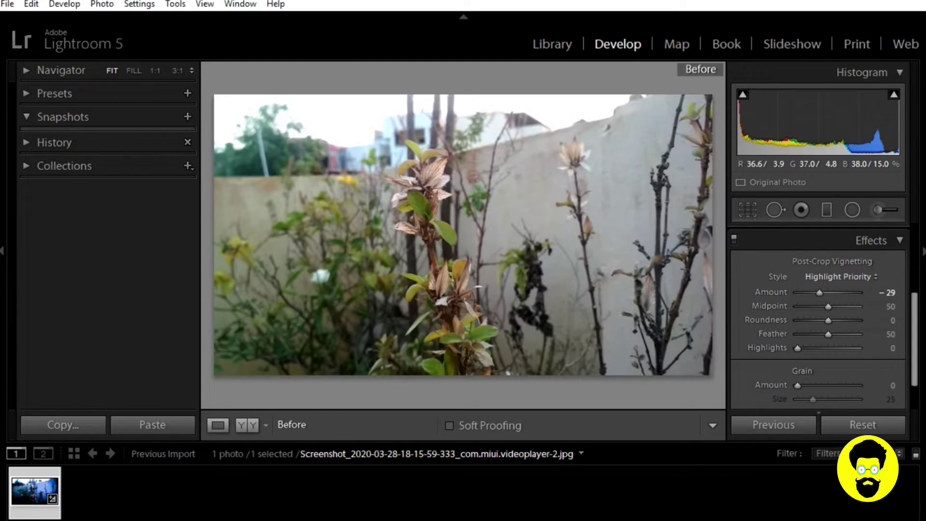